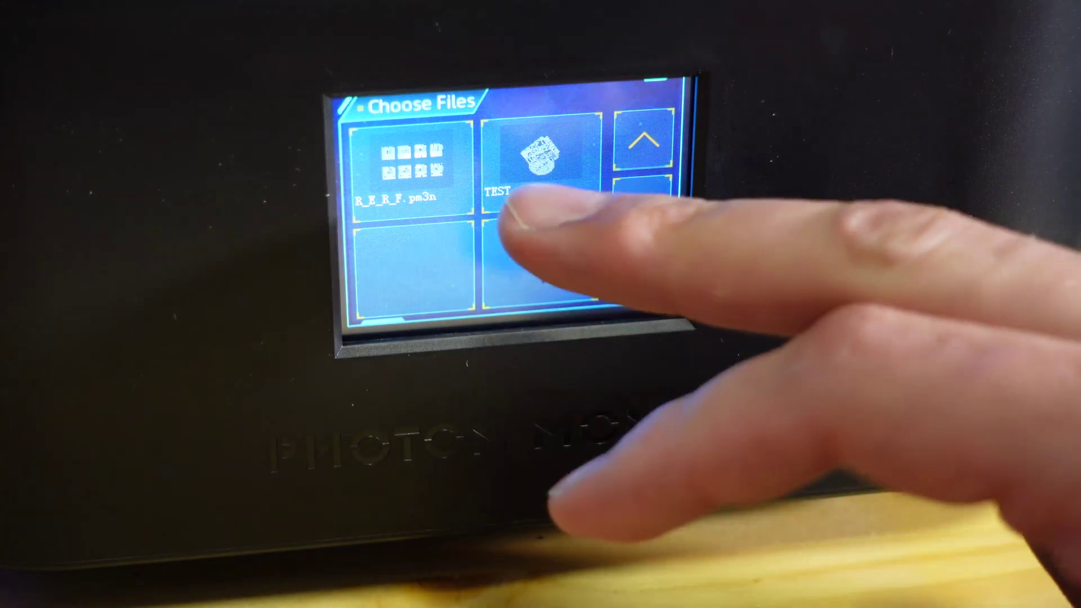
pyautogui.click(524, 194)
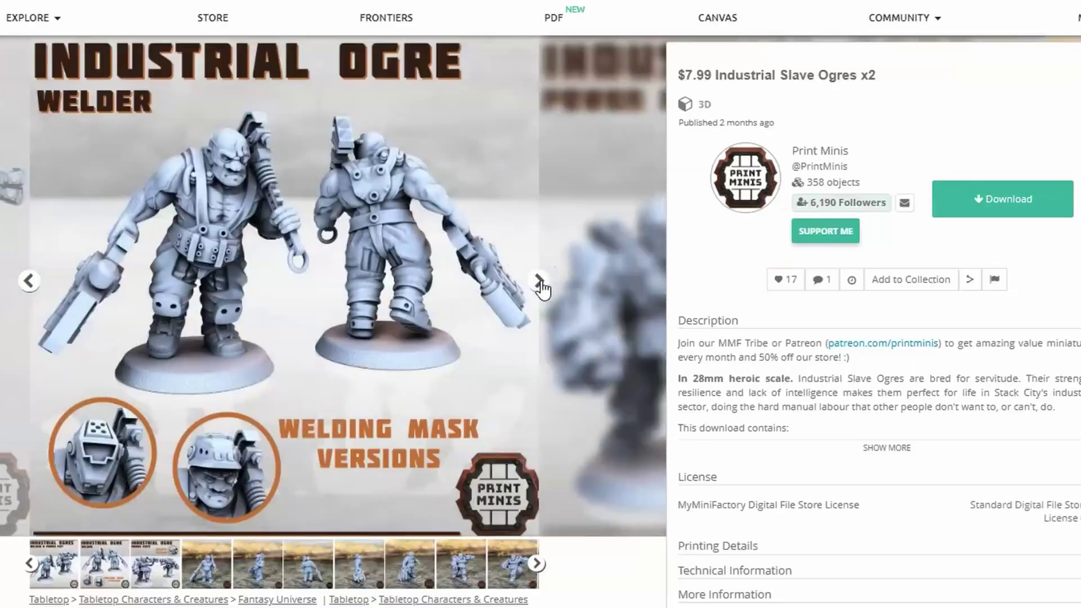
# Browse the gallery photos of the Industrial Slave Ogres x2 listing on MyMiniFactory.
pyautogui.click(539, 282)
pyautogui.click(539, 282)
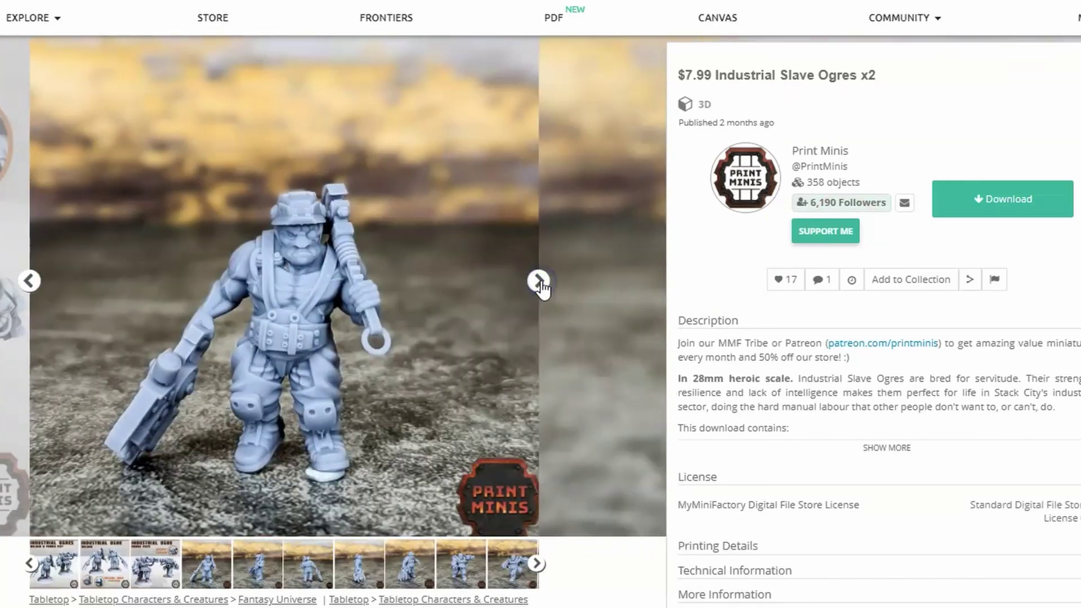
pyautogui.click(540, 282)
pyautogui.click(540, 280)
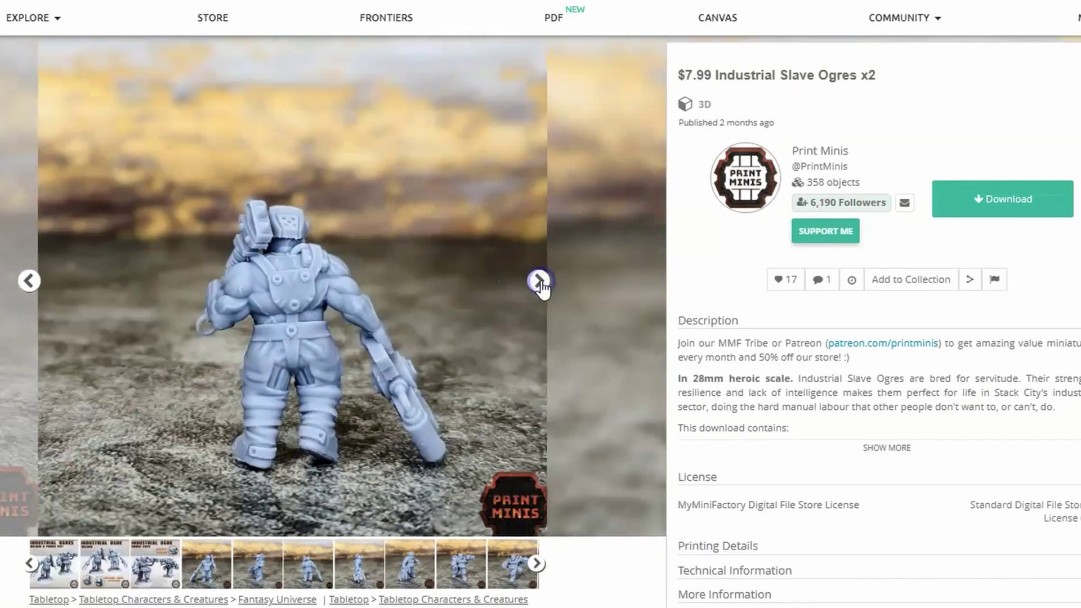
pyautogui.click(539, 280)
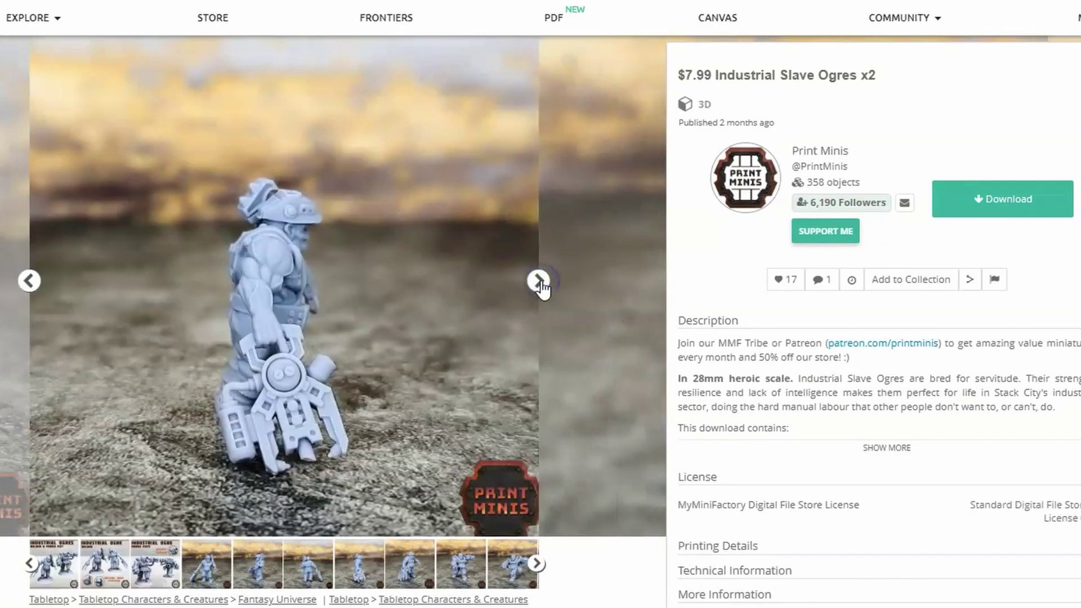
pyautogui.click(540, 280)
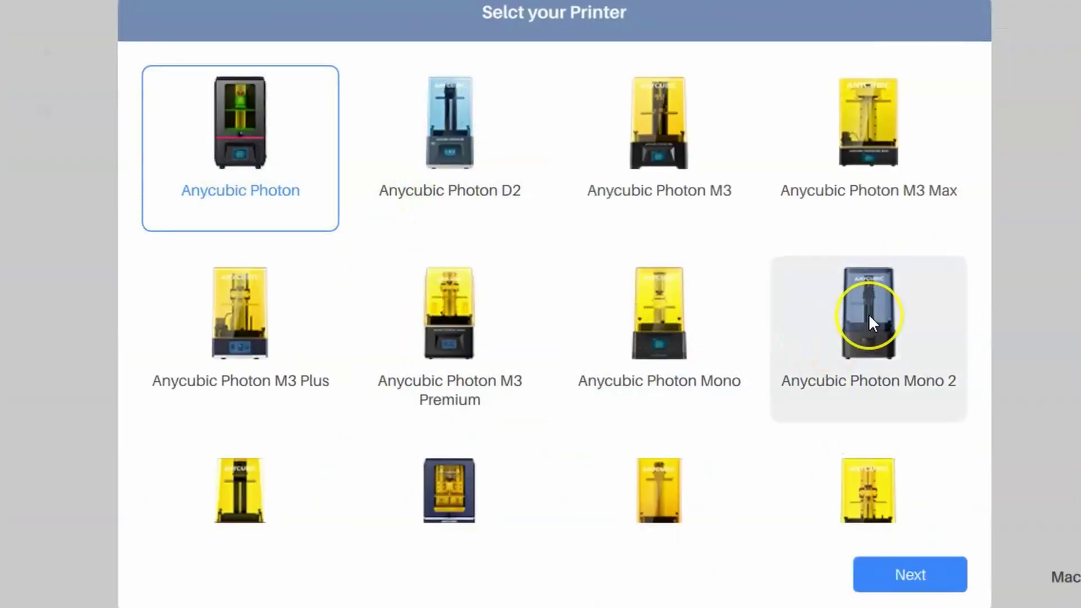
# Choose Anycubic Photon Mono 2 as the printer in Anycubic Photon Workshop and advance the beginner's guide past model import.
pyautogui.click(868, 313)
pyautogui.click(910, 573)
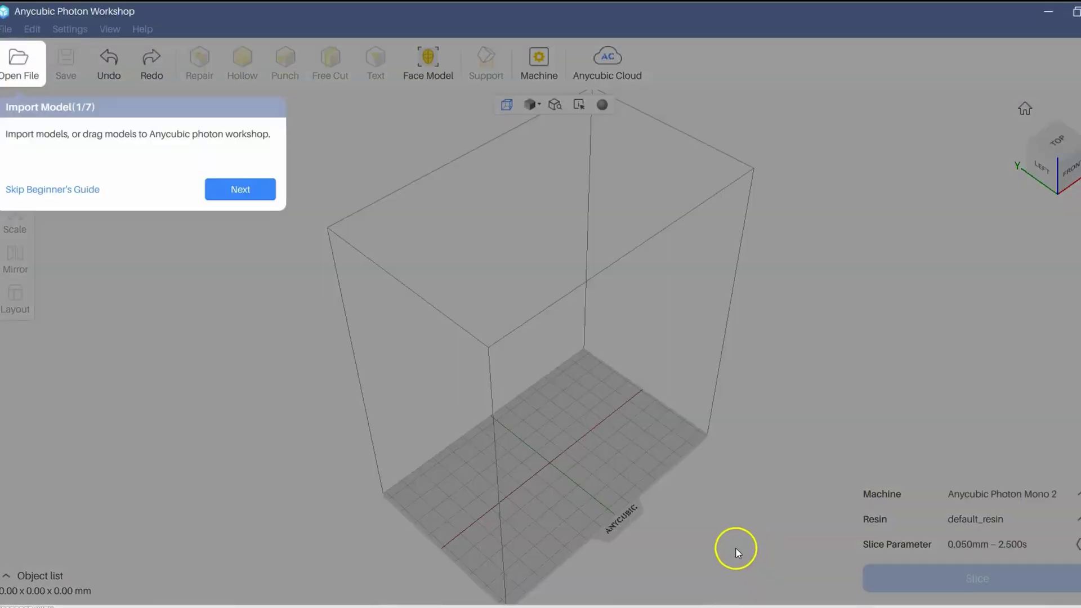
pyautogui.click(240, 190)
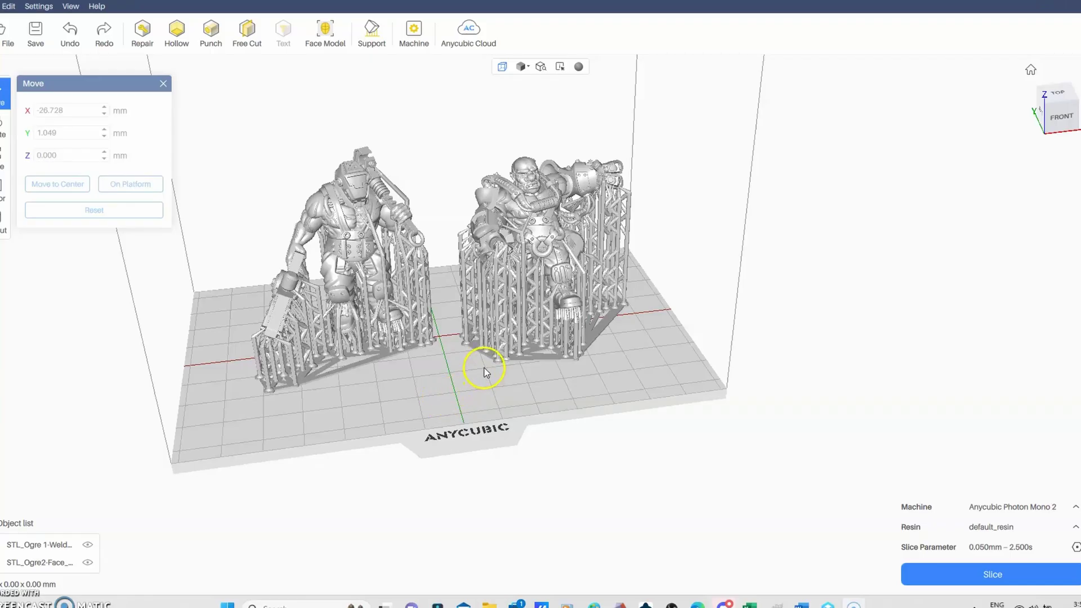
# Slice the two supported ogre models with the default resin profile and examine the sliced layers.
pyautogui.moveTo(485, 372); pyautogui.dragTo(535, 376)
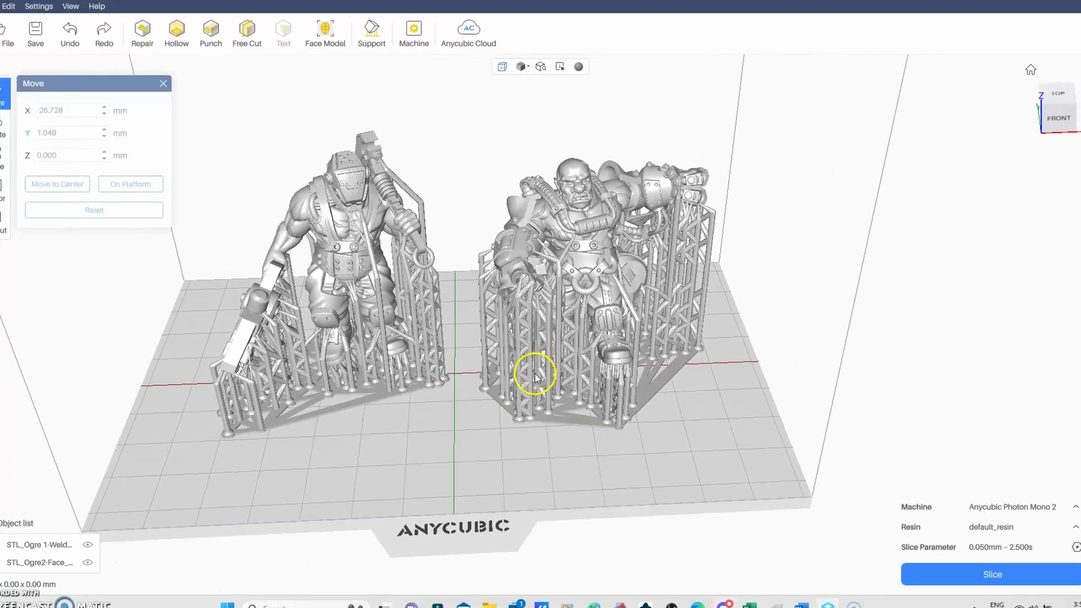
pyautogui.click(1032, 576)
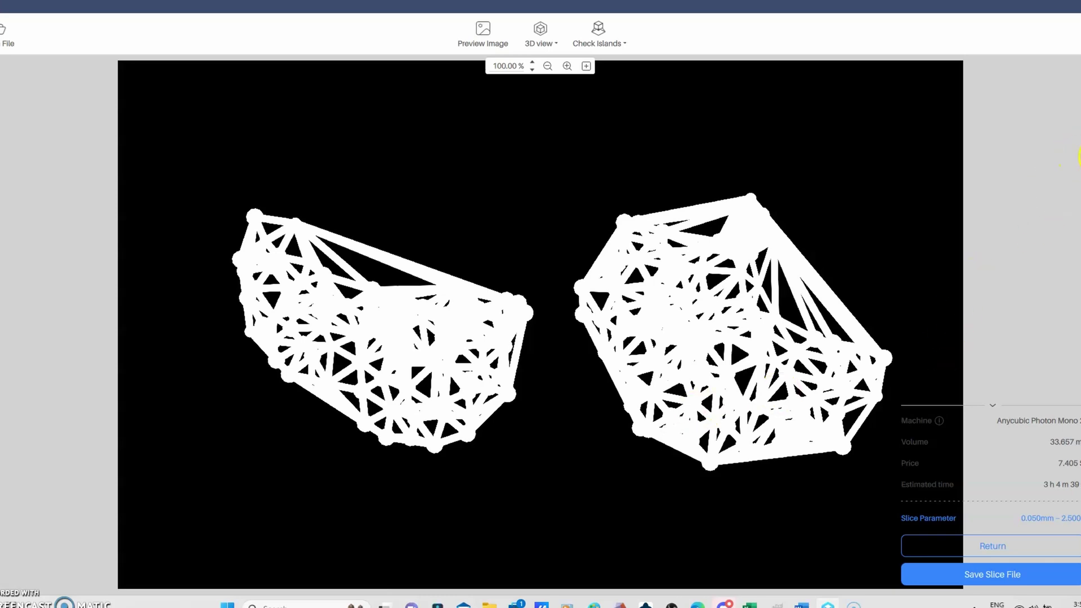
pyautogui.moveTo(1078, 157)
pyautogui.mouseDown()
pyautogui.moveTo(1078, 443)
pyautogui.moveTo(1078, 159)
pyautogui.mouseUp()
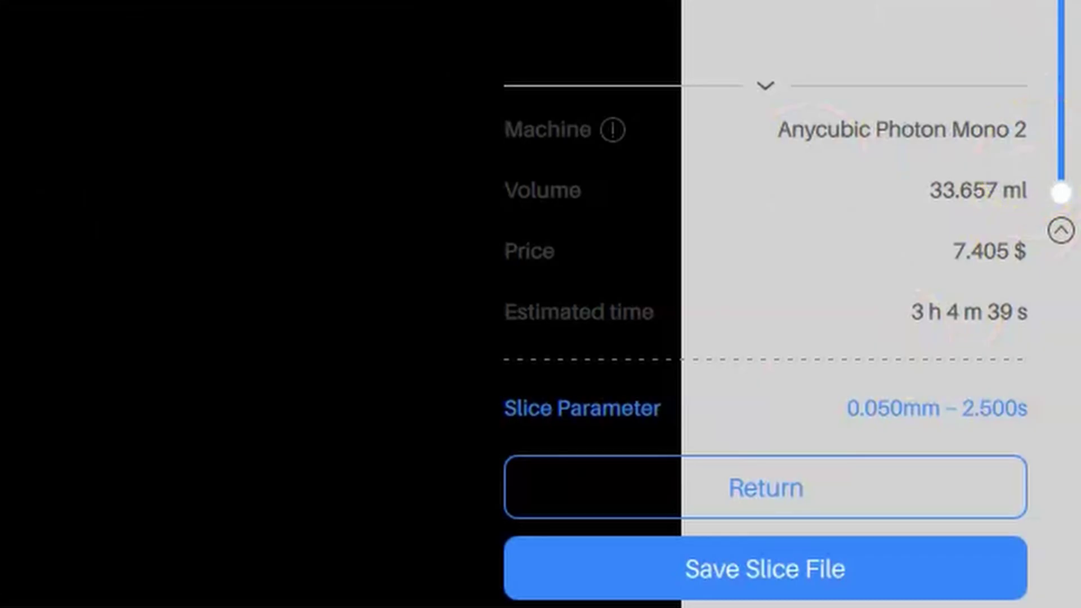
pyautogui.moveTo(1061, 5); pyautogui.dragTo(1007, 289)
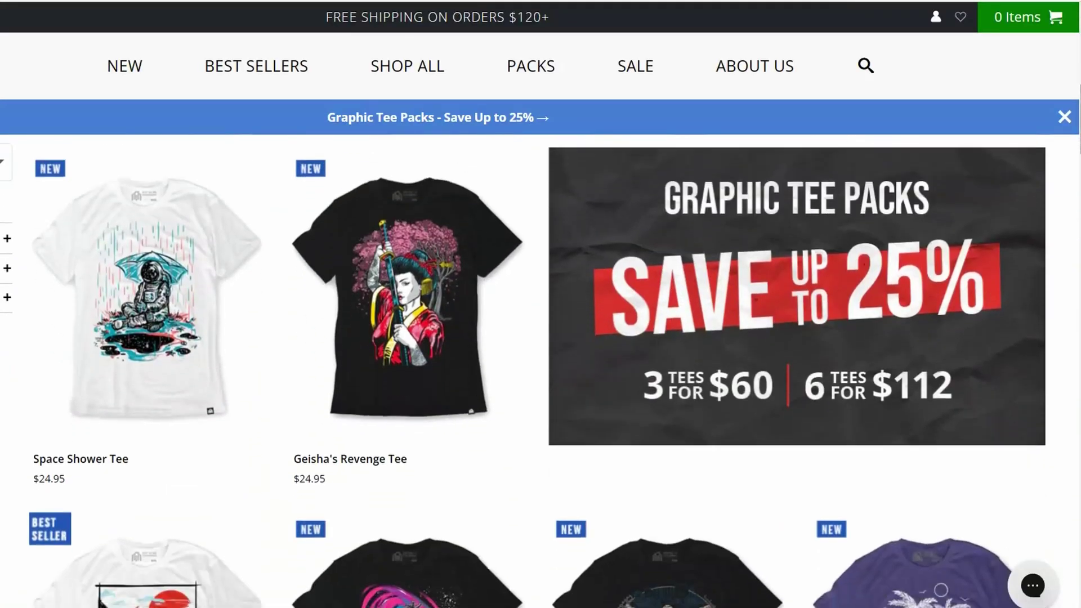
# Look through the graphic tee designs and custom clothing packs in the online apparel store.
pyautogui.scroll(-7, 541, 372)
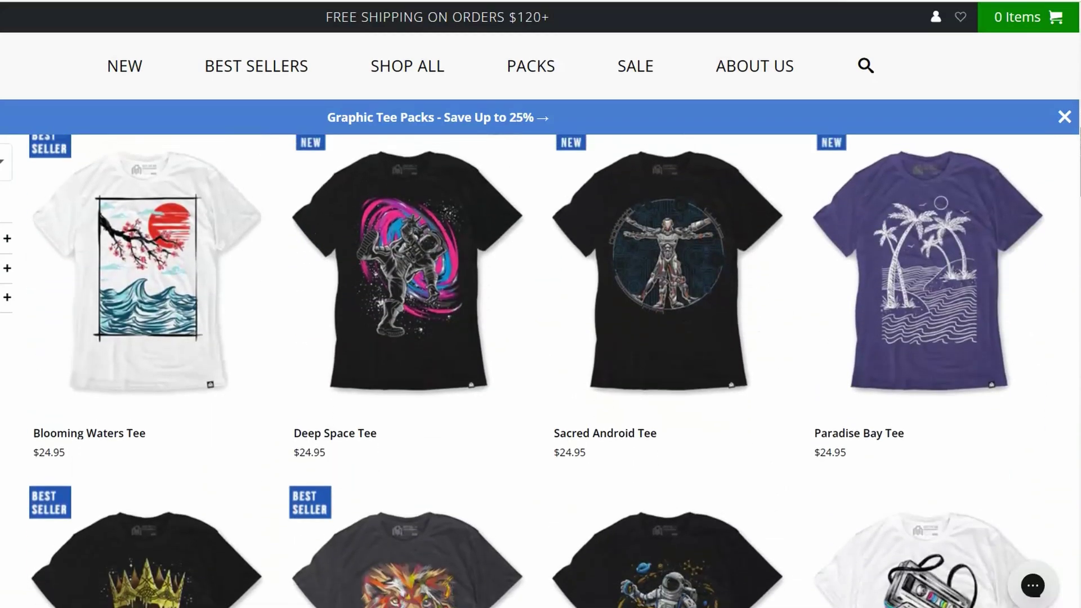
pyautogui.scroll(-5, 541, 372)
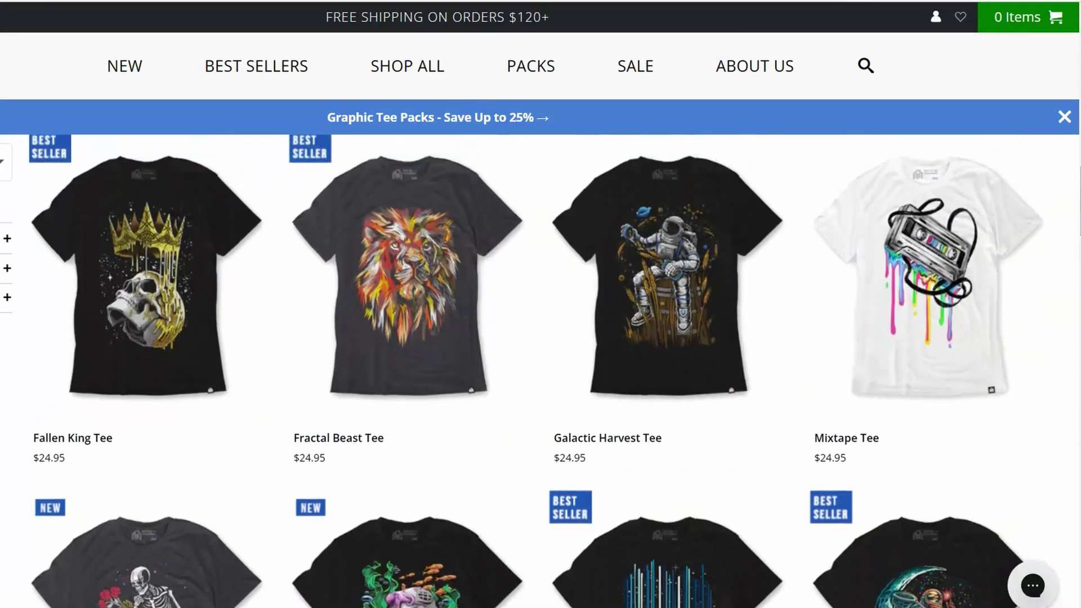
pyautogui.scroll(-7, 541, 372)
pyautogui.scroll(2, 540, 372)
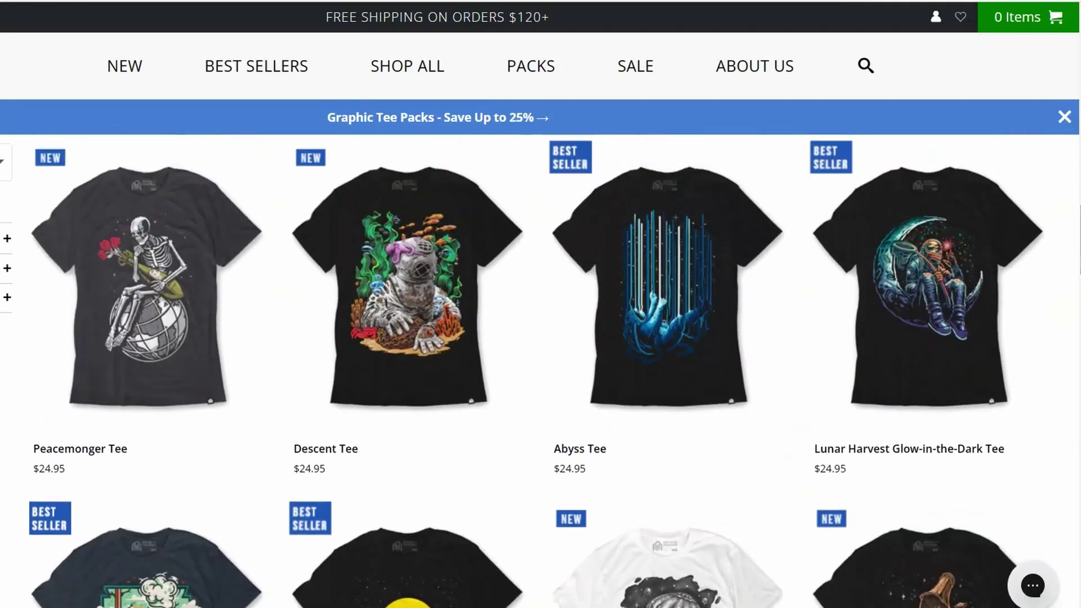
pyautogui.scroll(-13, 541, 372)
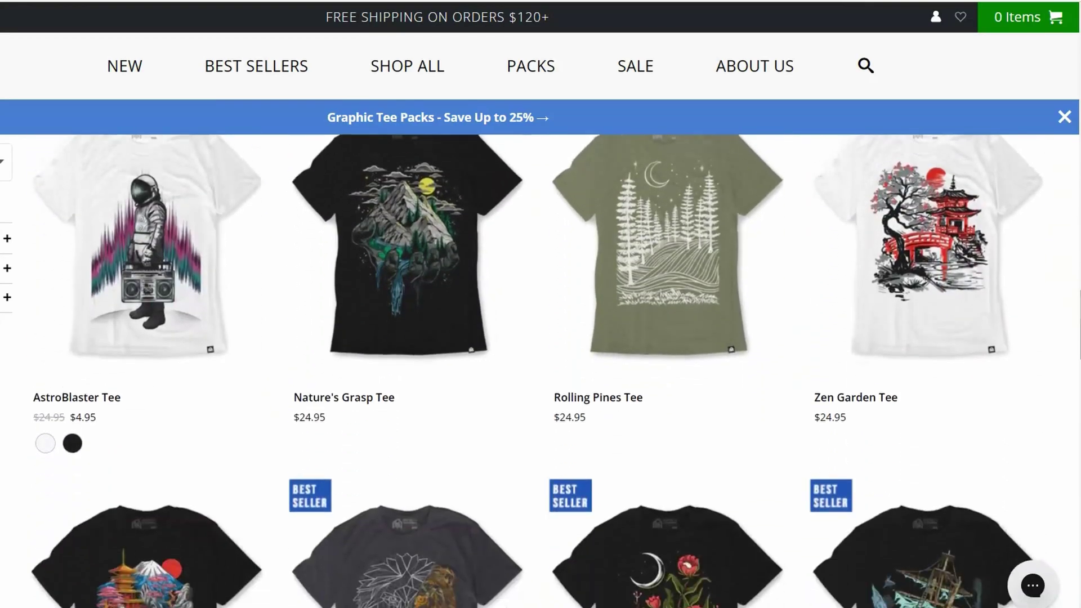
pyautogui.scroll(1, 541, 372)
pyautogui.scroll(-7, 540, 372)
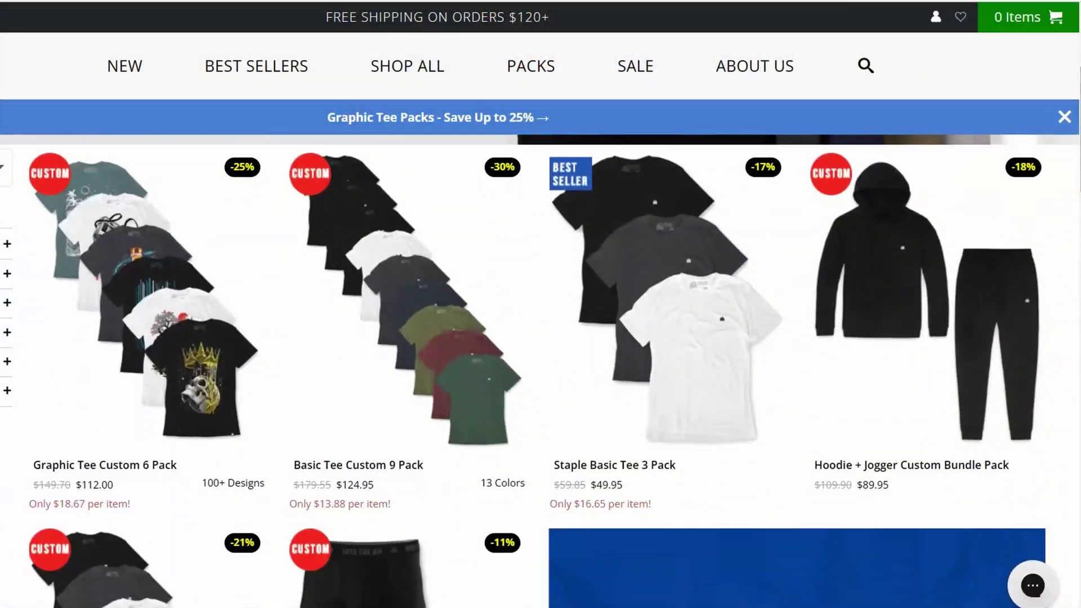
pyautogui.scroll(-7, 540, 372)
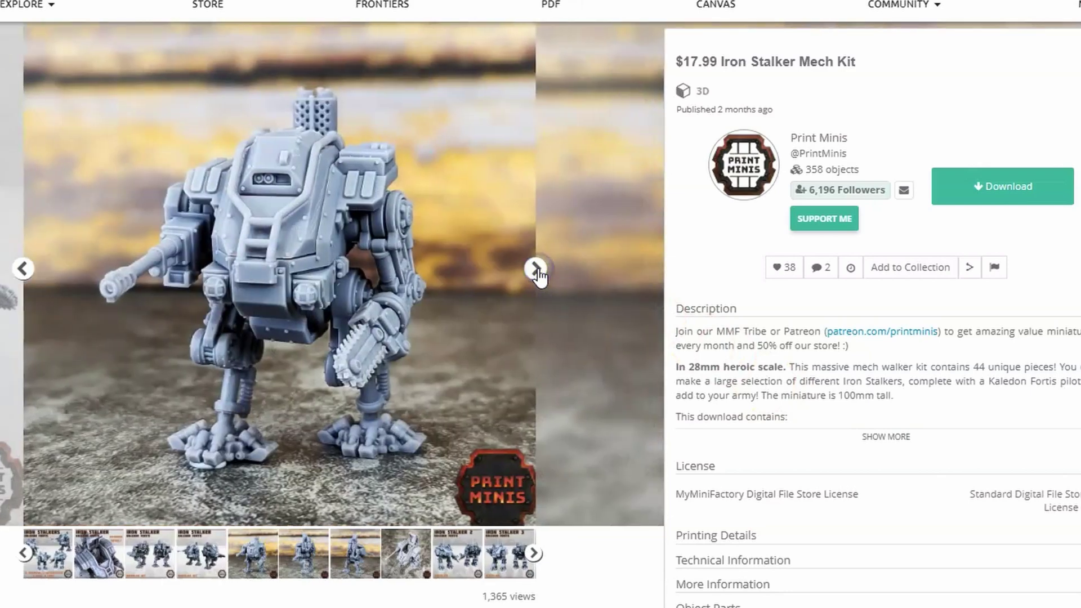
# Browse the gallery photos of the Iron Stalker Mech Kit listing on MyMiniFactory.
pyautogui.click(537, 269)
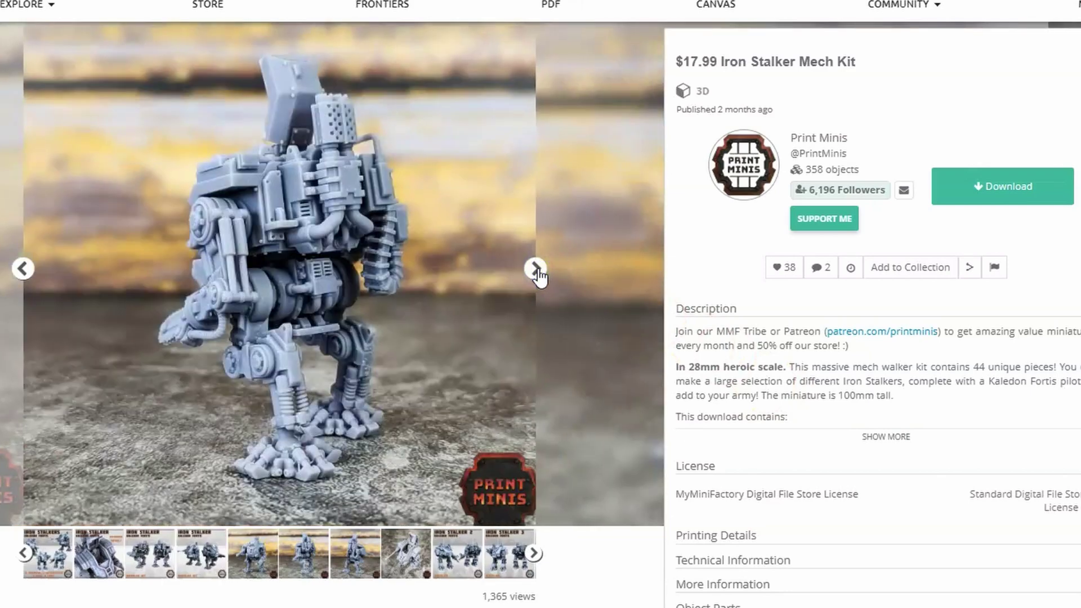
pyautogui.click(537, 269)
pyautogui.click(538, 269)
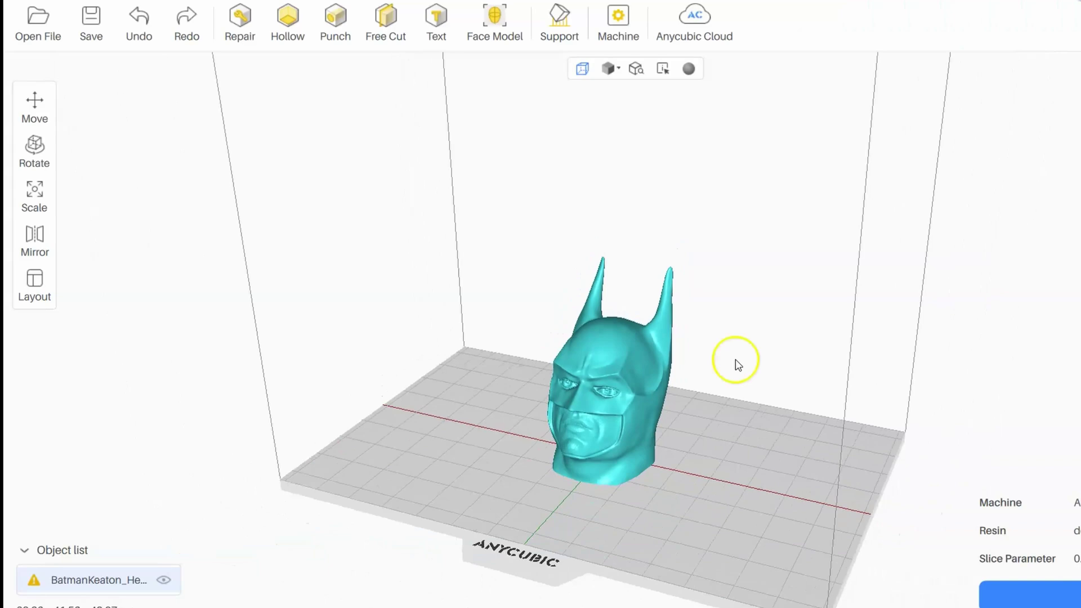
# Scale the Batman head uniformly to half size in Anycubic Photon Workshop, making it 14.411 mm along X.
pyautogui.moveTo(739, 365); pyautogui.dragTo(618, 426)
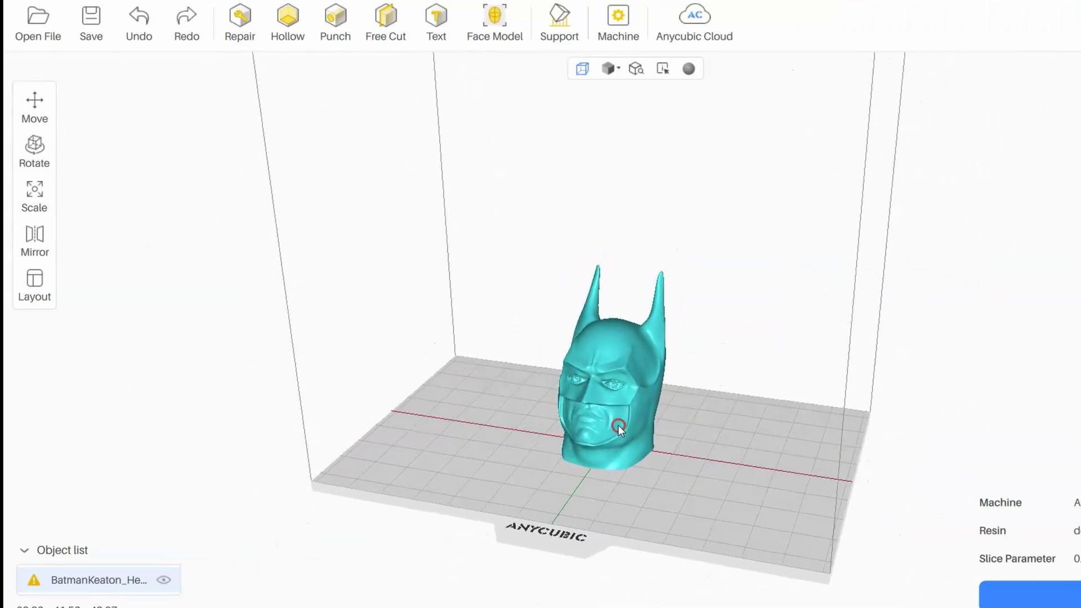
pyautogui.scroll(3, 609, 414)
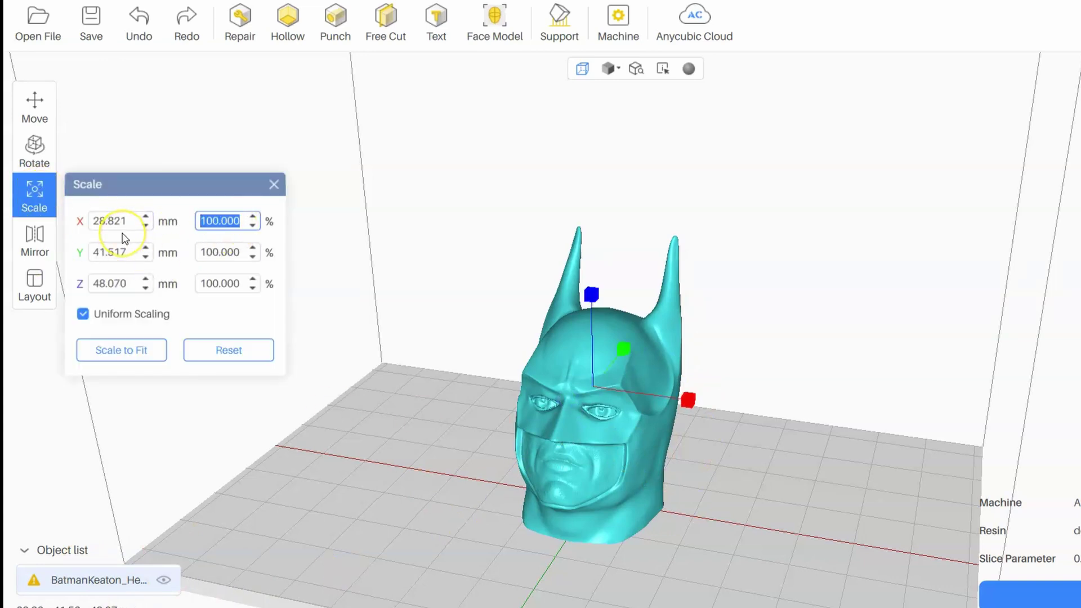
pyautogui.press('Return')
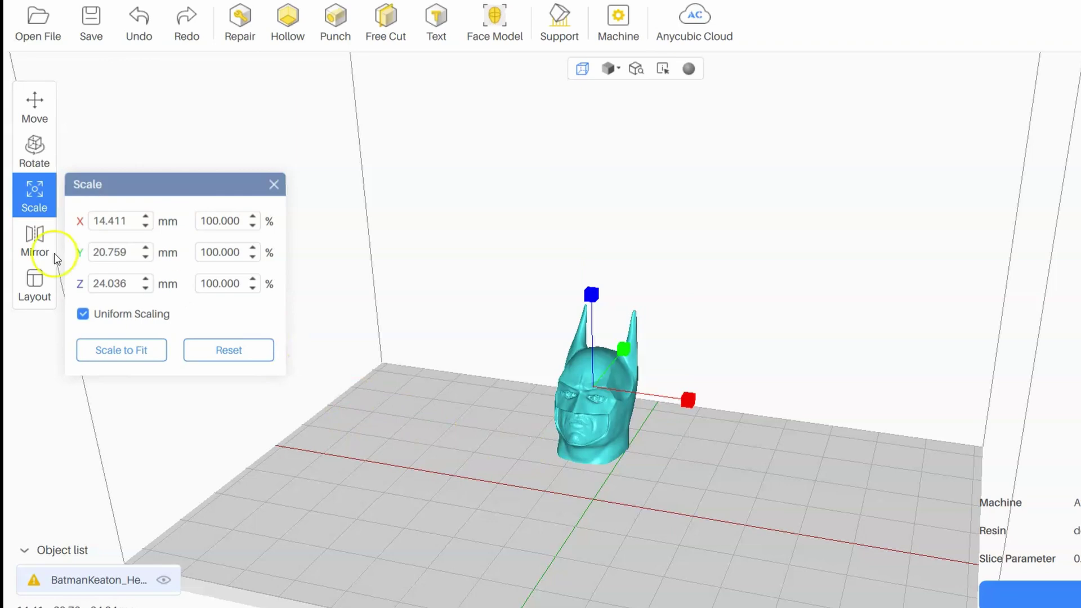
# Drop the scaled Batman head onto the build platform so its Z position is 0.
pyautogui.click(28, 113)
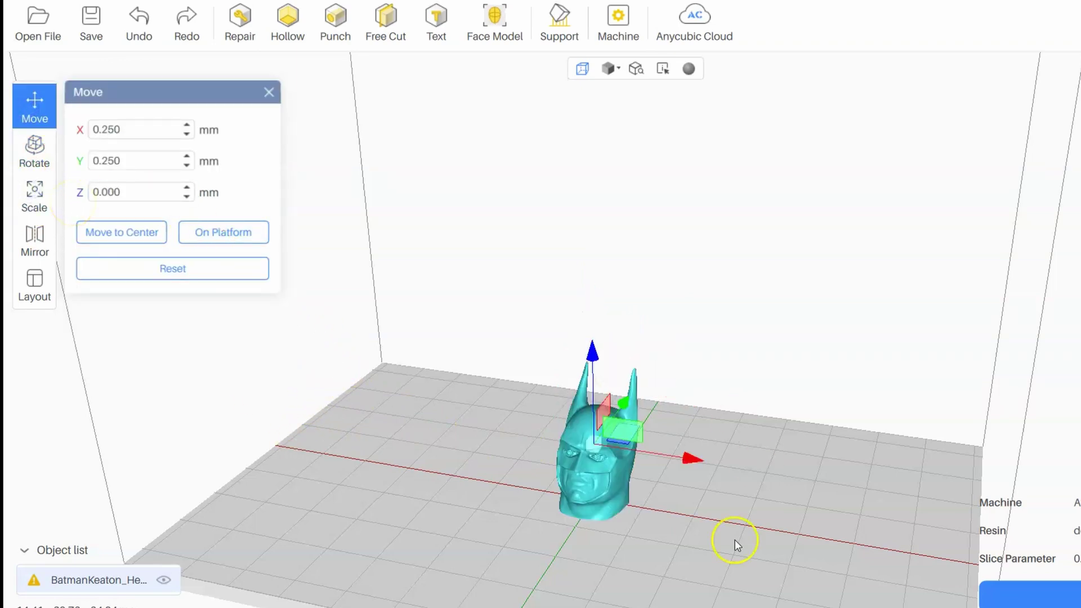
pyautogui.moveTo(735, 545); pyautogui.dragTo(647, 362)
pyautogui.scroll(3, 705, 427)
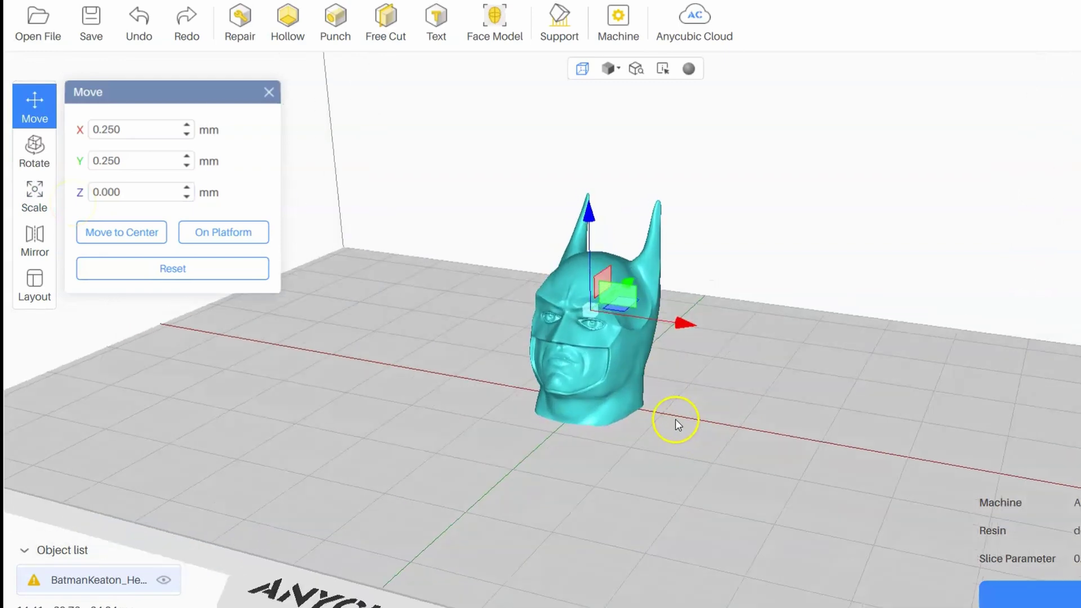
# Tilt the Batman head backward by about 15 degrees around the X axis and close the rotation settings.
pyautogui.moveTo(674, 419); pyautogui.dragTo(469, 347)
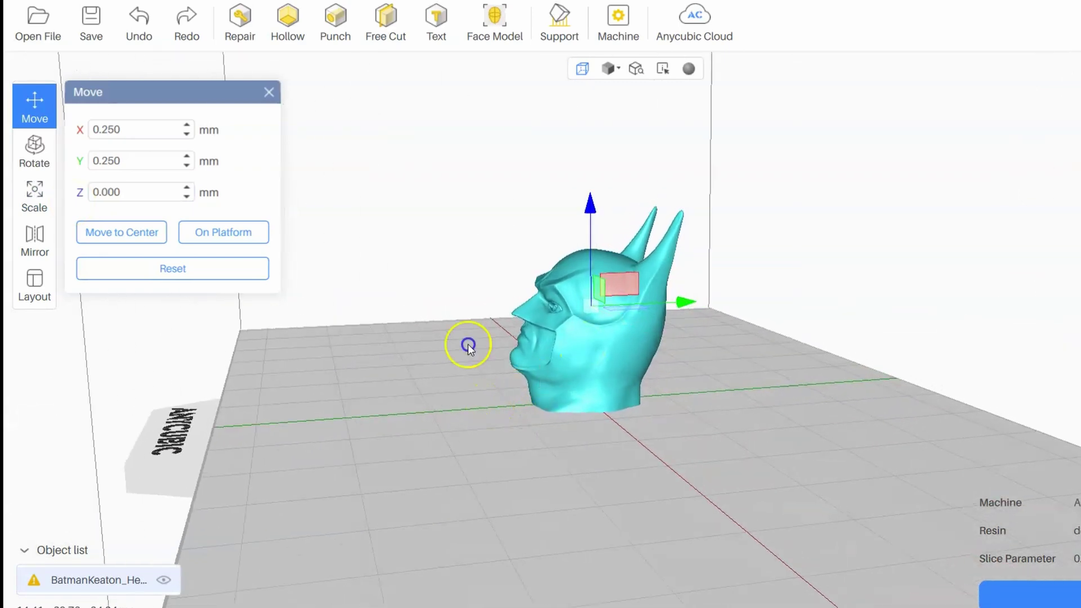
pyautogui.click(37, 145)
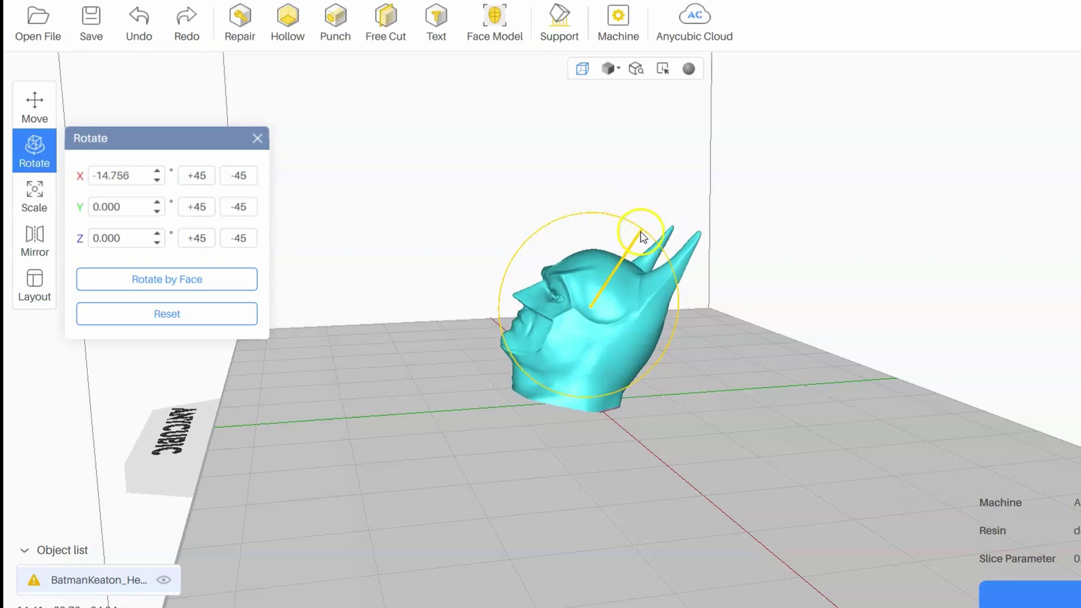
pyautogui.moveTo(643, 237); pyautogui.dragTo(696, 462)
pyautogui.click(464, 427)
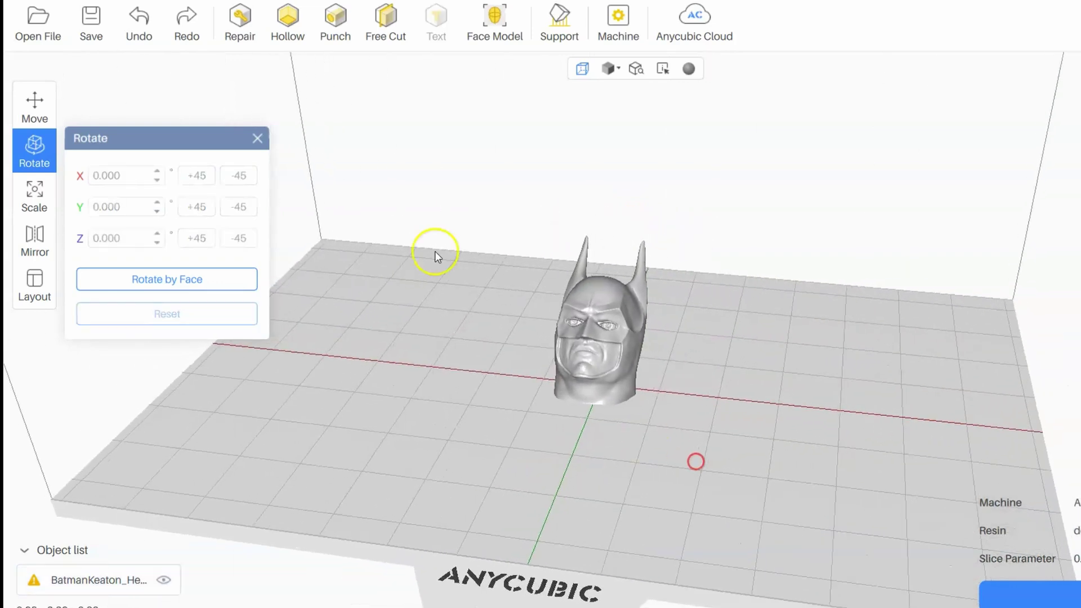
pyautogui.click(258, 139)
# Select the Batman head and generate automatic supports in all areas with the Medium script and a 1.3 mm anchor distance.
pyautogui.scroll(2, 475, 322)
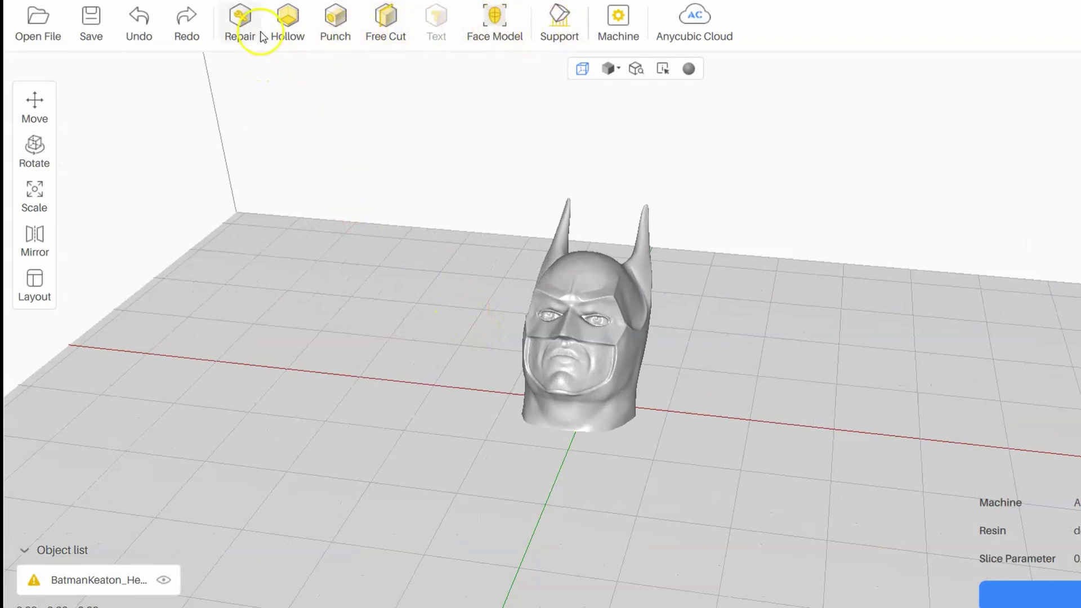
pyautogui.click(559, 20)
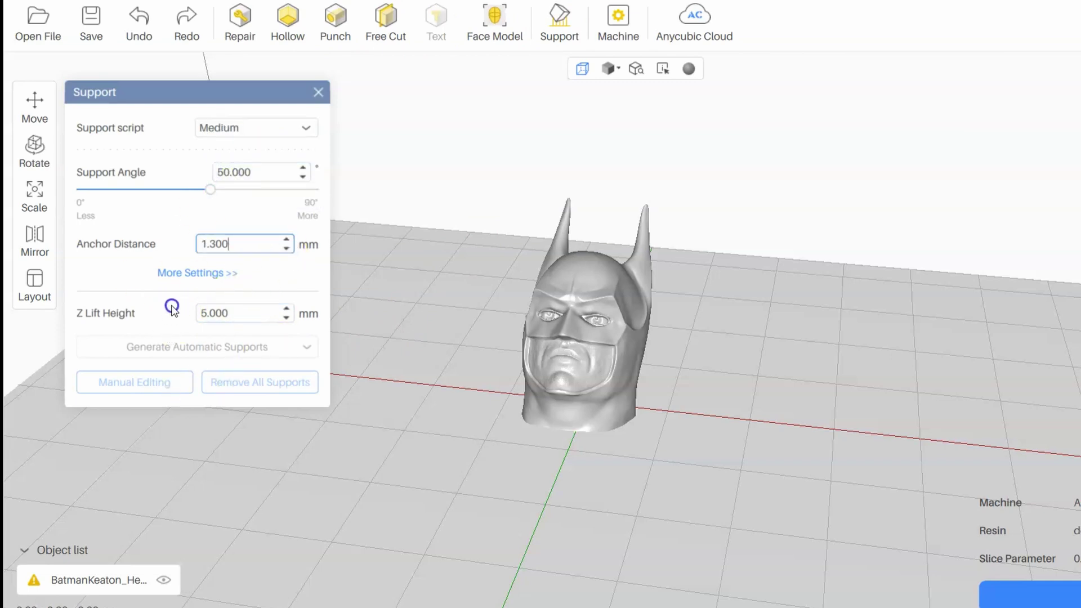
pyautogui.hotkey('ctrl', 'a')
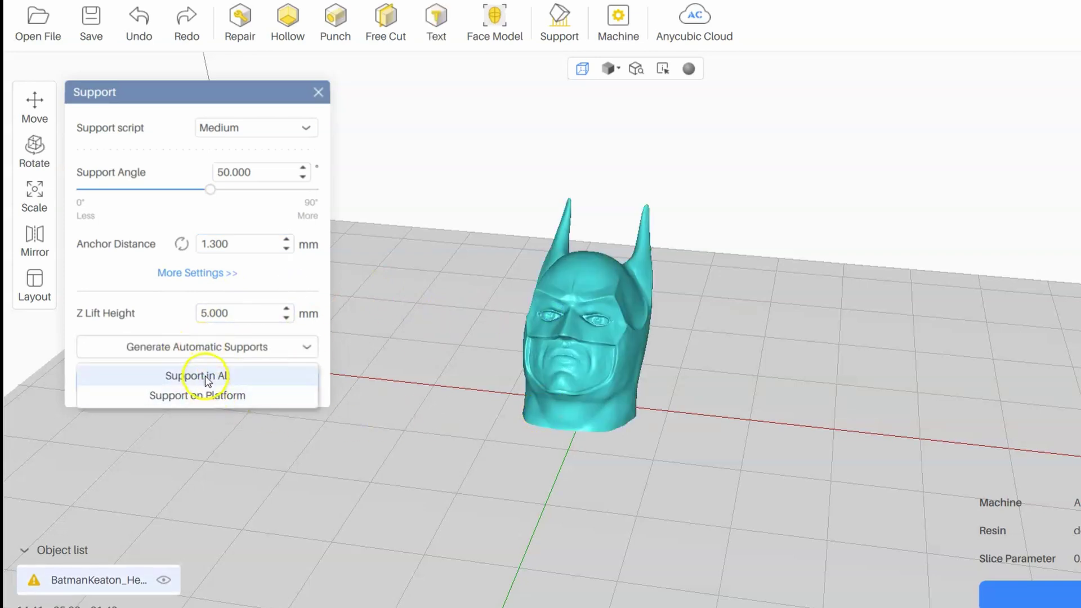
pyautogui.click(206, 378)
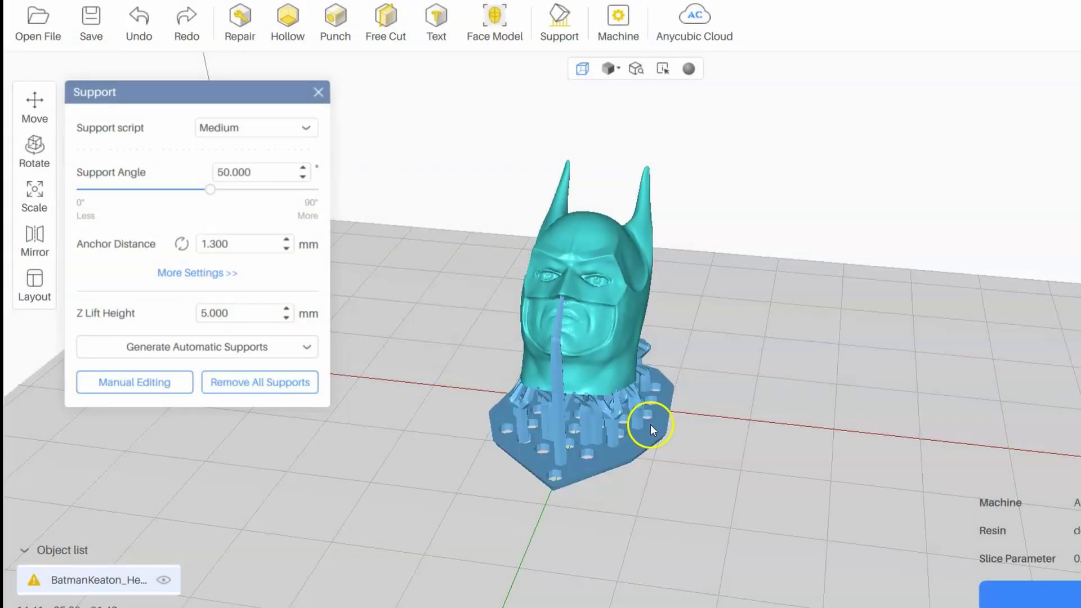
# Enter manual support editing and remove the single anchor beneath the tip of the mask's nose.
pyautogui.moveTo(650, 424); pyautogui.dragTo(549, 361, button='right')
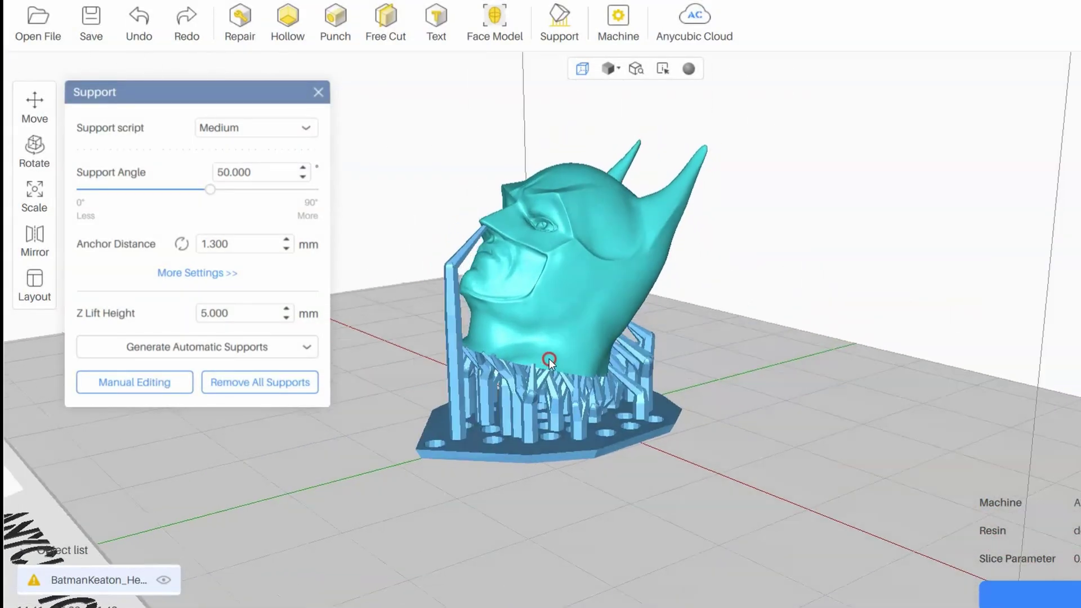
pyautogui.click(145, 386)
pyautogui.scroll(10, 430, 326)
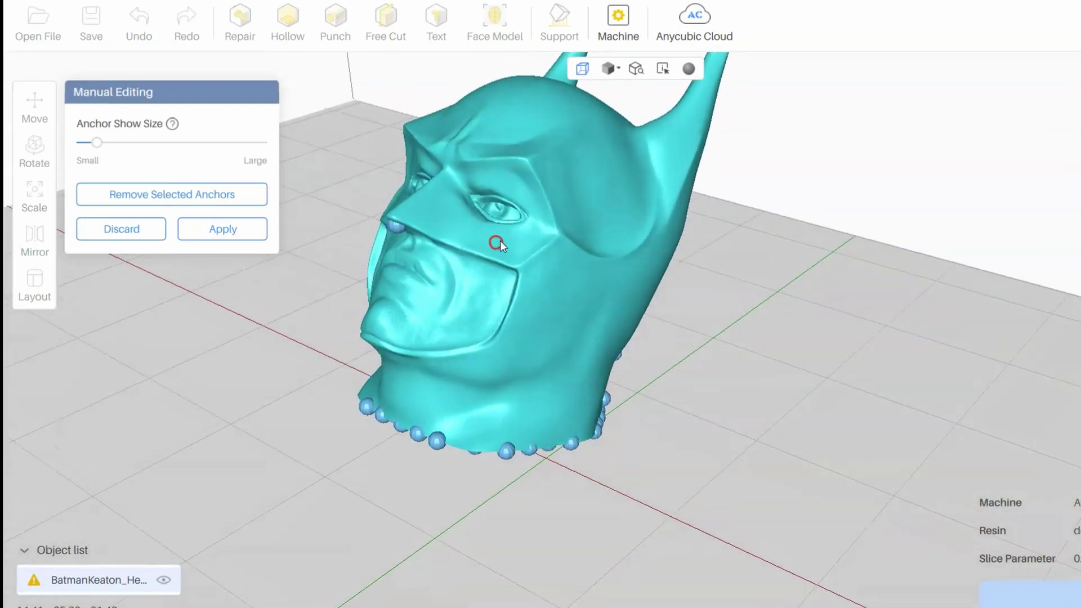
pyautogui.scroll(3, 500, 241)
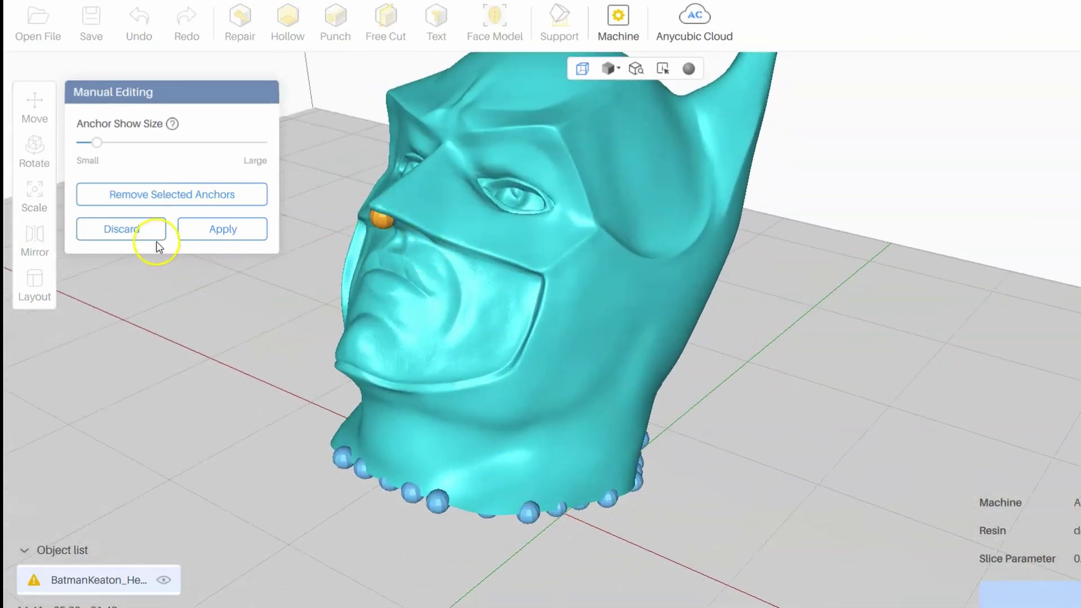
pyautogui.moveTo(304, 315); pyautogui.dragTo(525, 260, button='right')
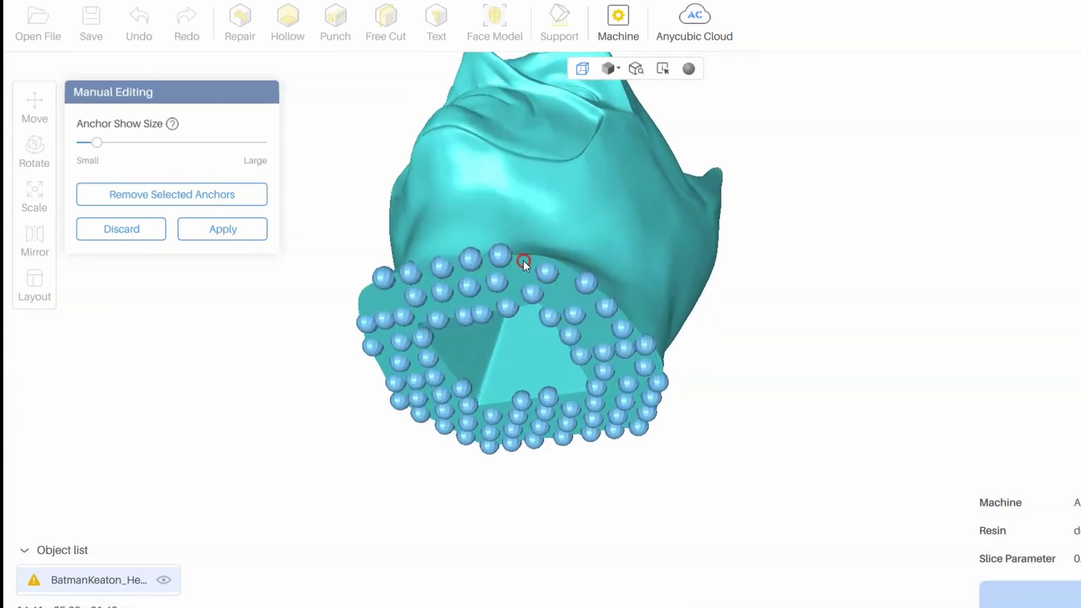
# Add extra support anchors in the gaps along the outer rim of the Batman head's neck base and apply the manual edits.
pyautogui.click(522, 260)
pyautogui.click(369, 290)
pyautogui.click(232, 229)
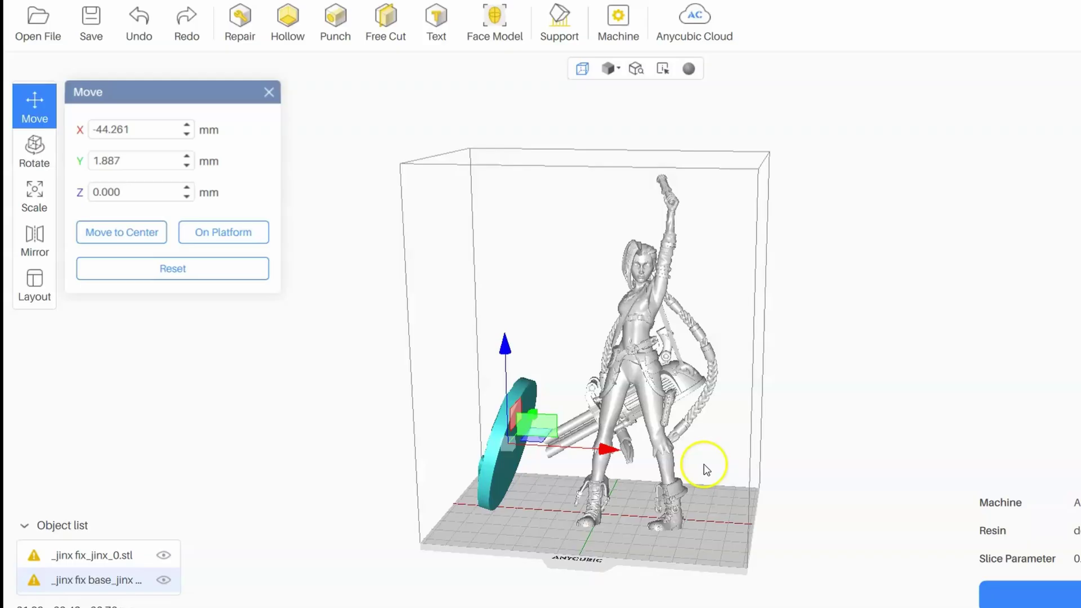
# Select the Jinx figure and generate automatic supports in all areas with the Medium script, 50° angle, 1.3 mm anchor distance and 5 mm lift.
pyautogui.moveTo(706, 470); pyautogui.dragTo(664, 397)
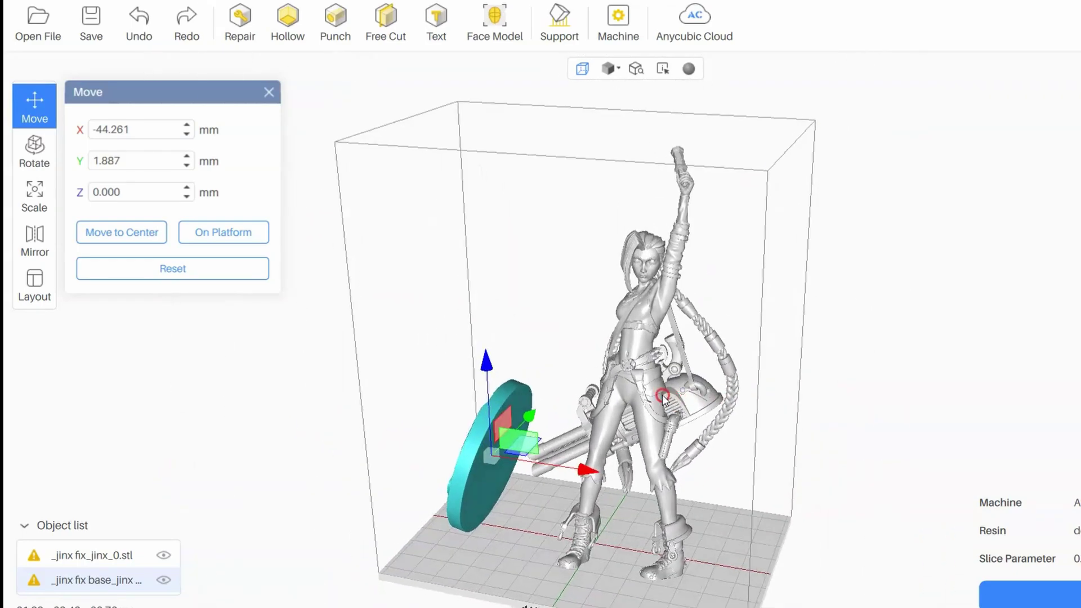
pyautogui.click(663, 397)
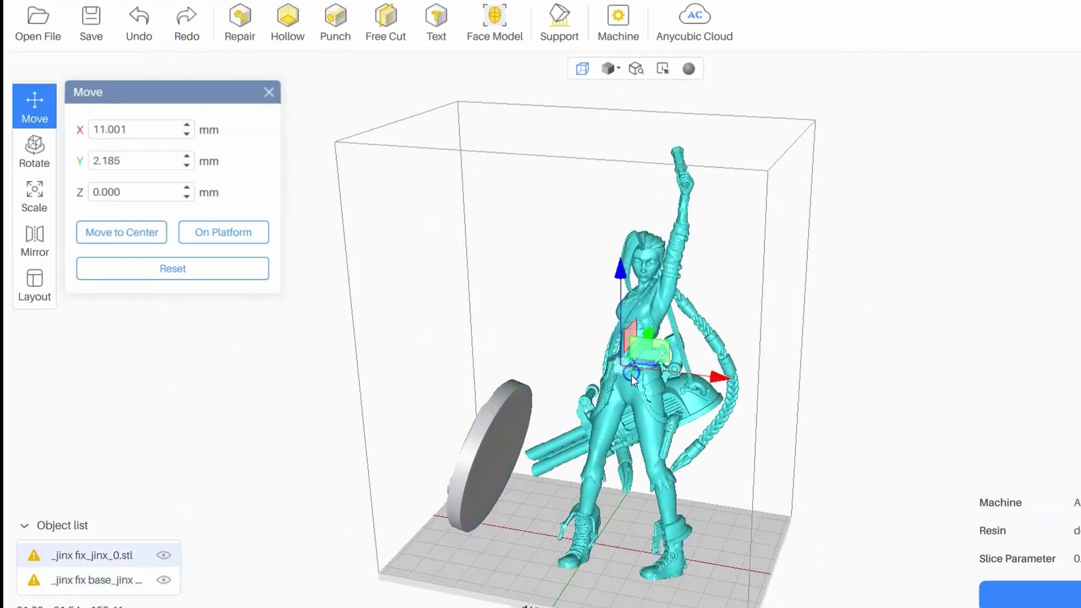
pyautogui.click(557, 20)
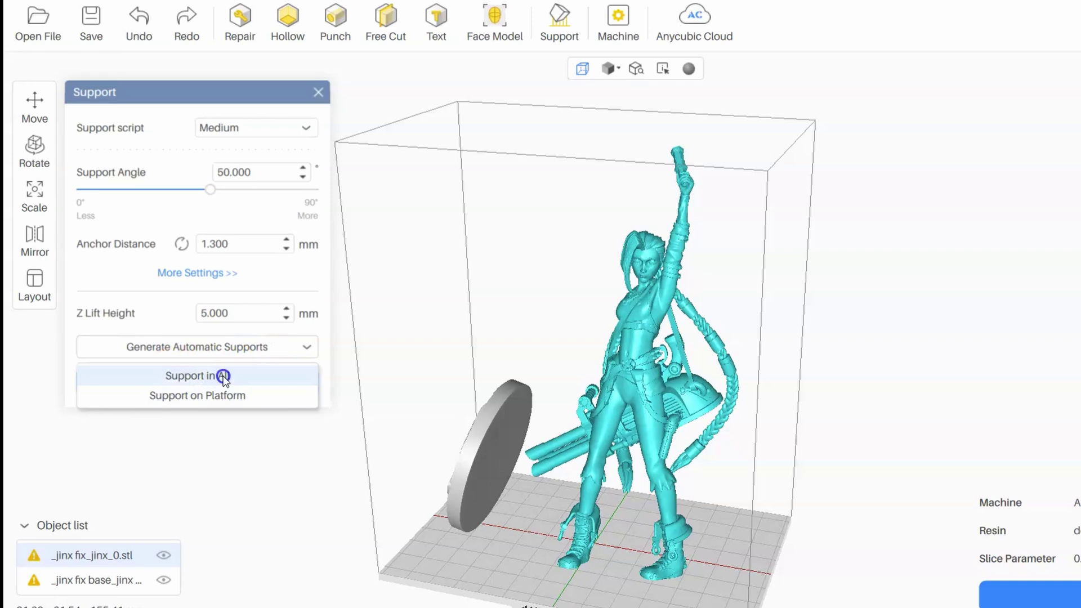
pyautogui.click(224, 376)
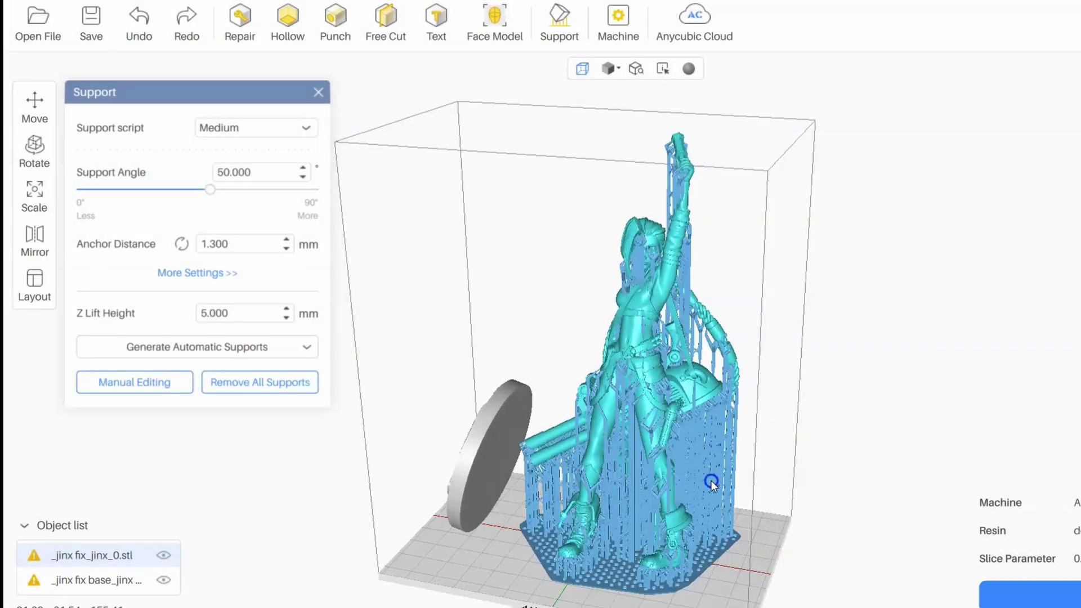
# Enter manual support editing for the Jinx figure and select the five anchors along the eyebrows.
pyautogui.scroll(5, 729, 425)
pyautogui.moveTo(759, 414); pyautogui.dragTo(996, 410)
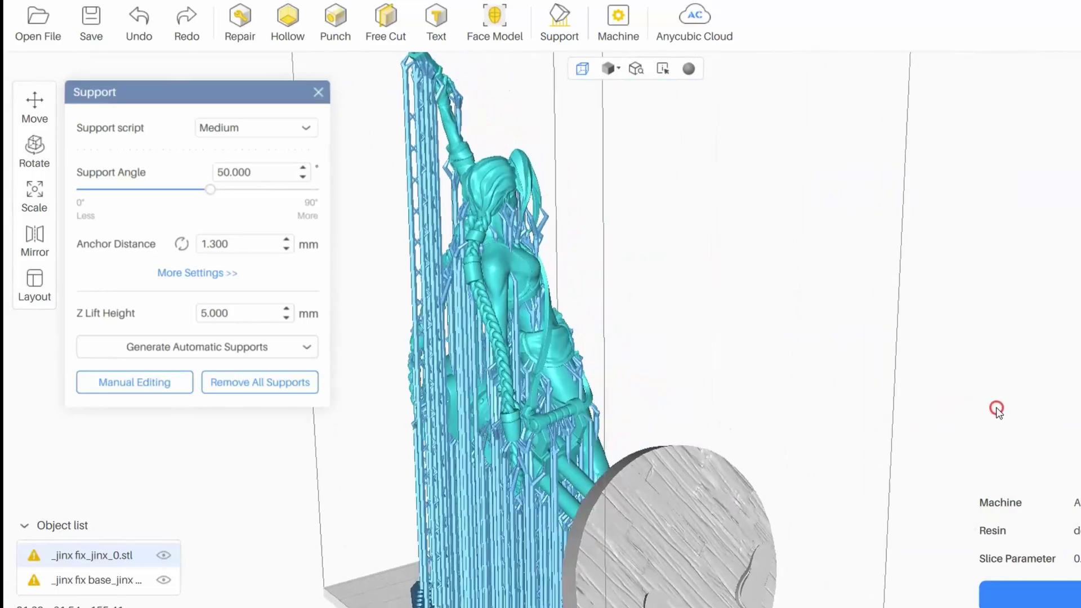
pyautogui.moveTo(502, 405); pyautogui.dragTo(787, 280)
pyautogui.scroll(5, 707, 234)
pyautogui.scroll(-3, 707, 234)
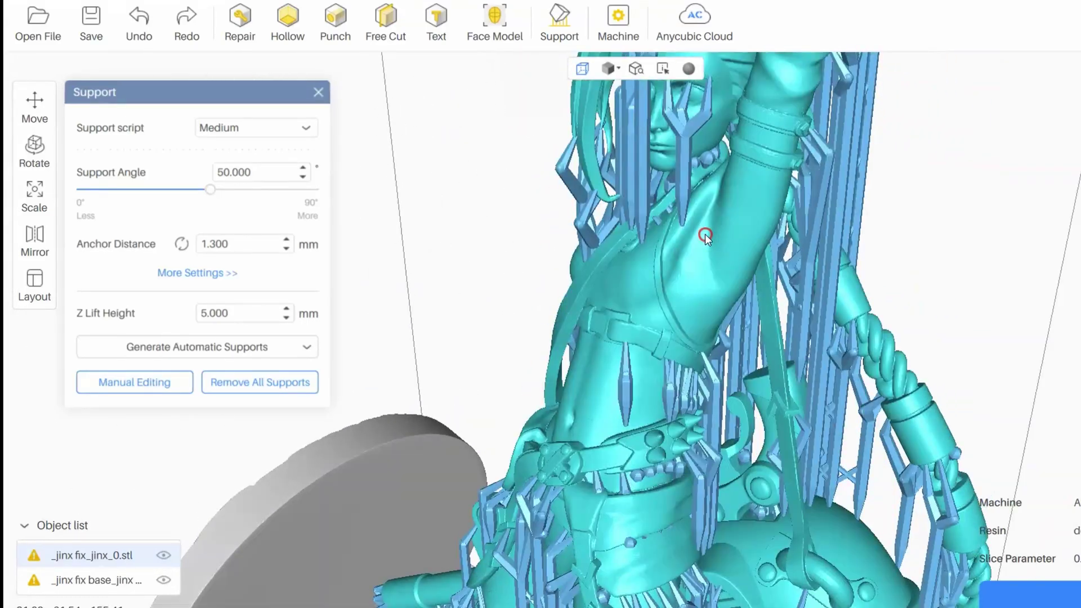
pyautogui.scroll(2, 643, 283)
pyautogui.moveTo(644, 283); pyautogui.dragTo(556, 278)
pyautogui.click(128, 383)
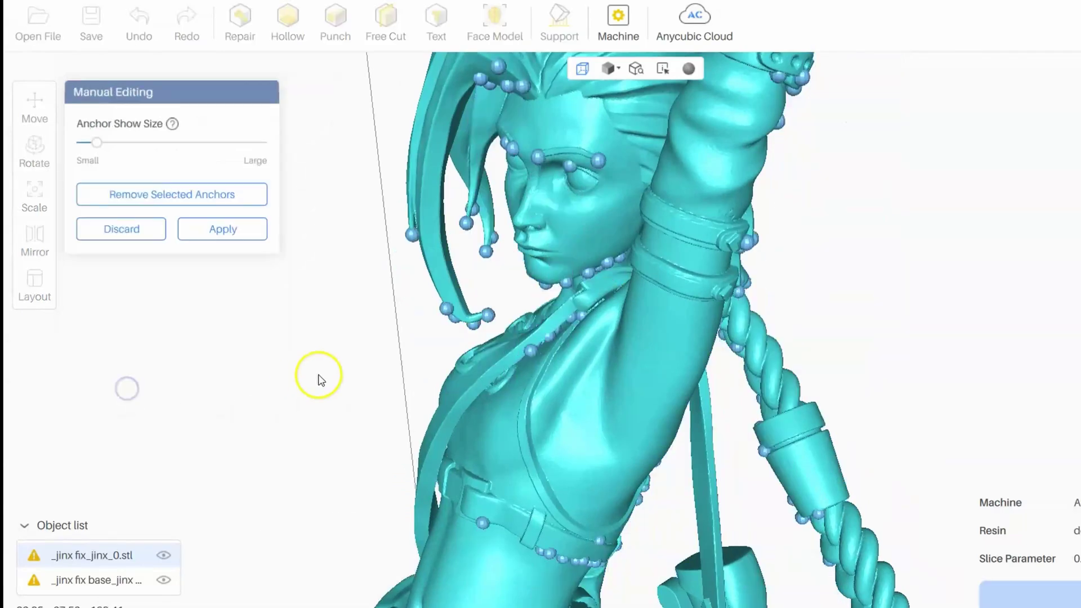
pyautogui.click(582, 120)
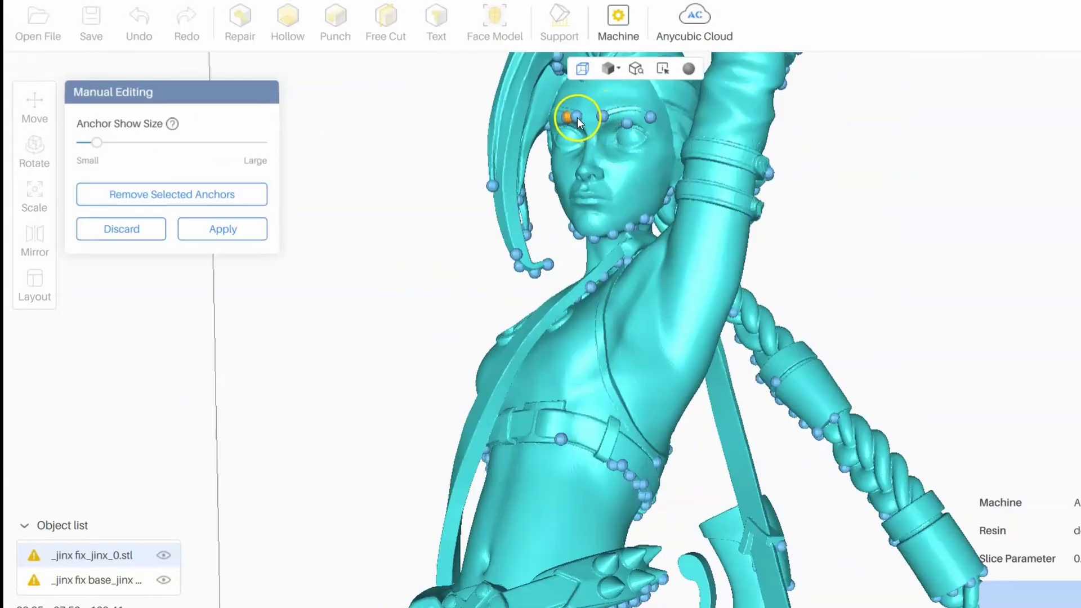
pyautogui.click(648, 118)
pyautogui.moveTo(649, 118); pyautogui.dragTo(314, 232)
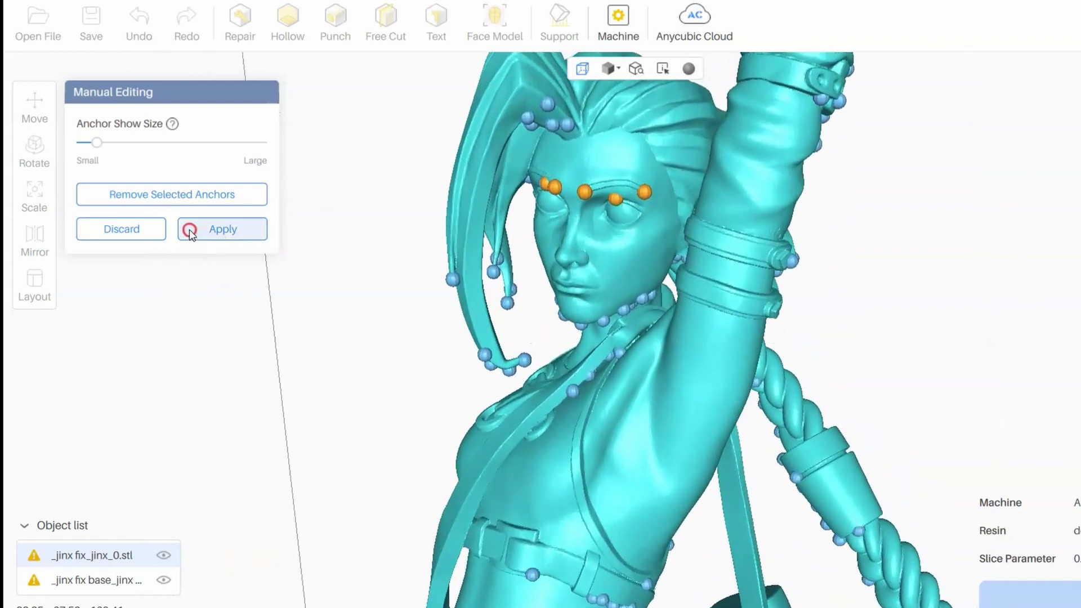